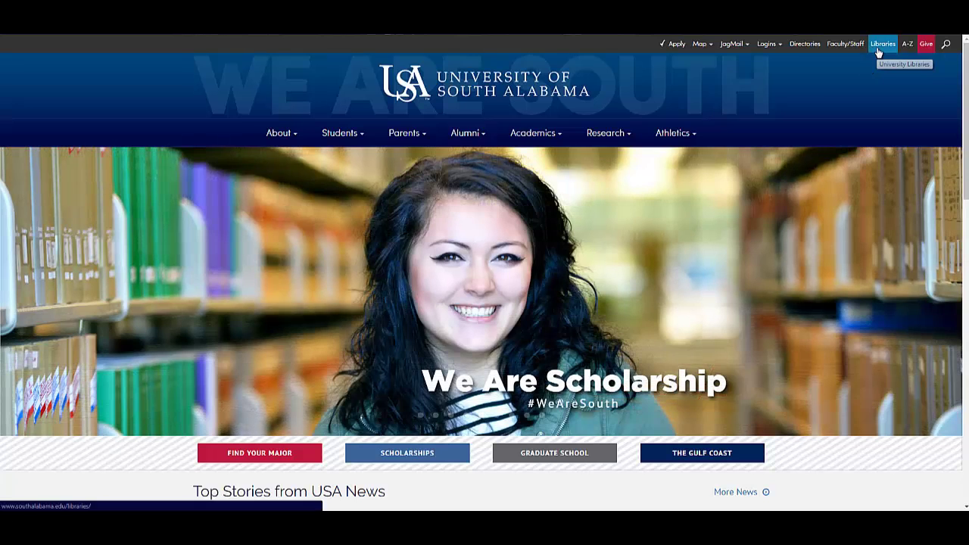
# Step: Open the University Libraries page from the South Alabama homepage's top bar
pyautogui.click(880, 45)
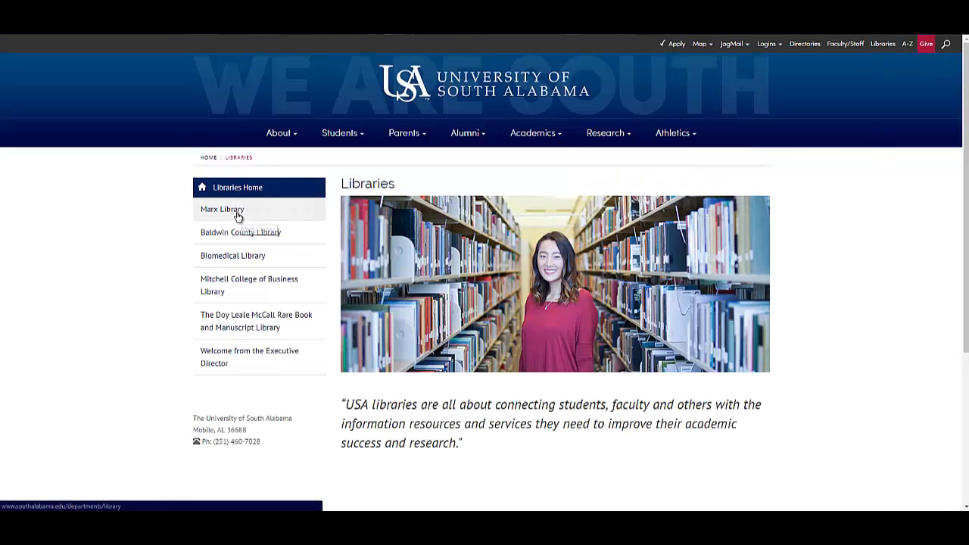
# Step: Go to the Marx Library page and open its advanced OneSearch form
pyautogui.click(236, 215)
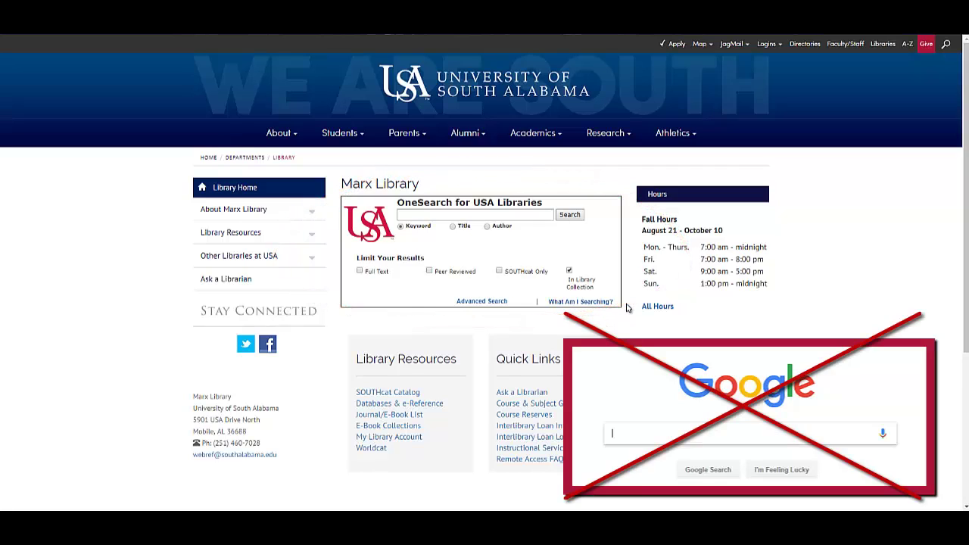
pyautogui.click(479, 303)
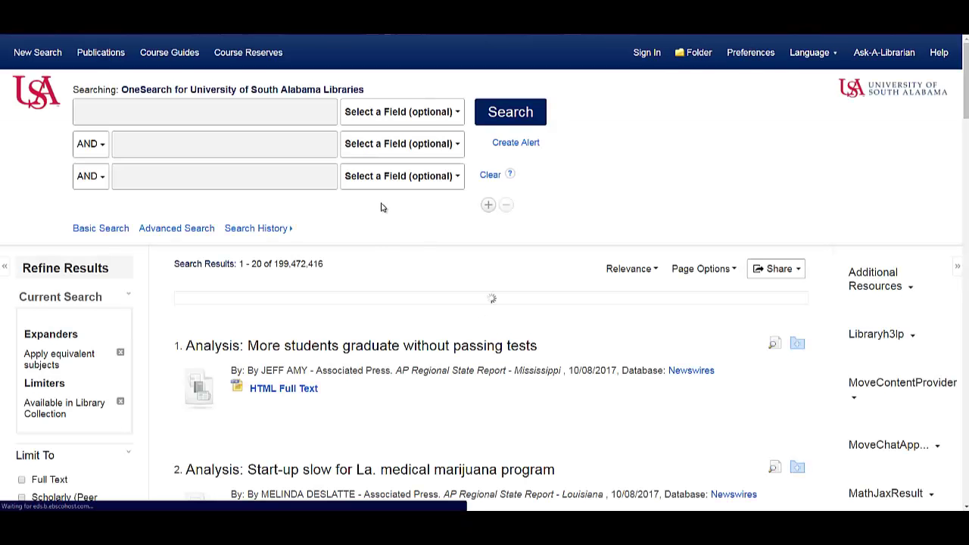
# Step: Add a fourth search row, then remove it to keep three AND-joined rows
pyautogui.click(488, 205)
pyautogui.click(508, 217)
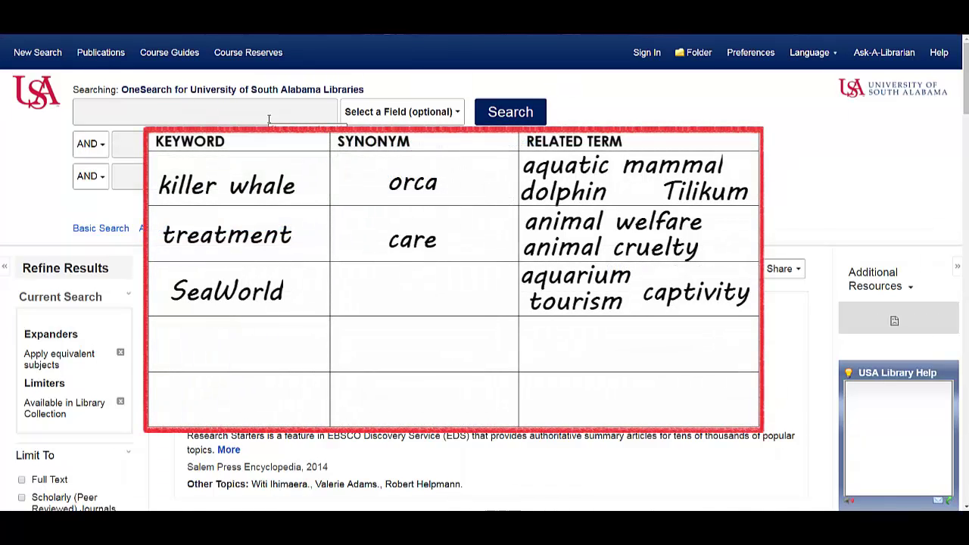
# Step: Enter killer whale, treatment and SeaWorld into the three search boxes
pyautogui.click(209, 110)
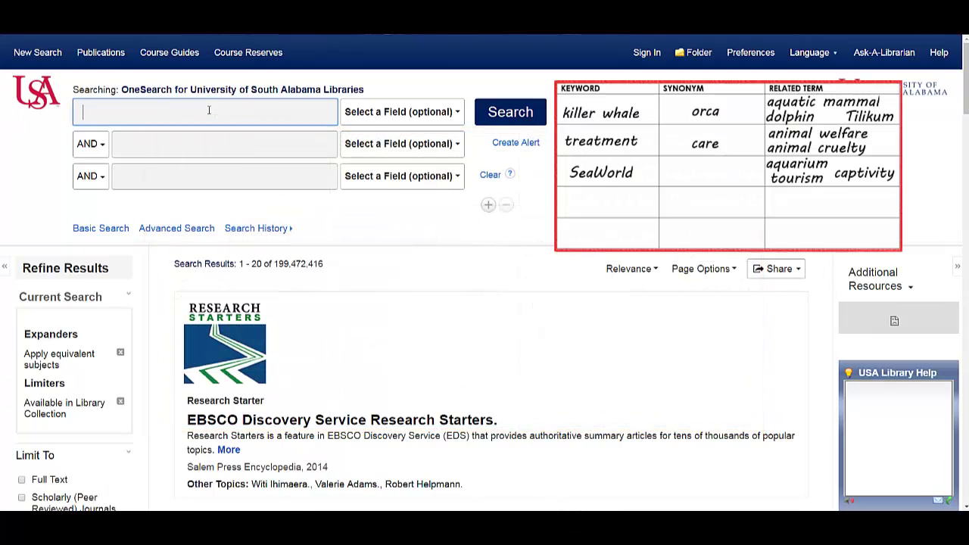
pyautogui.write('killer whale')
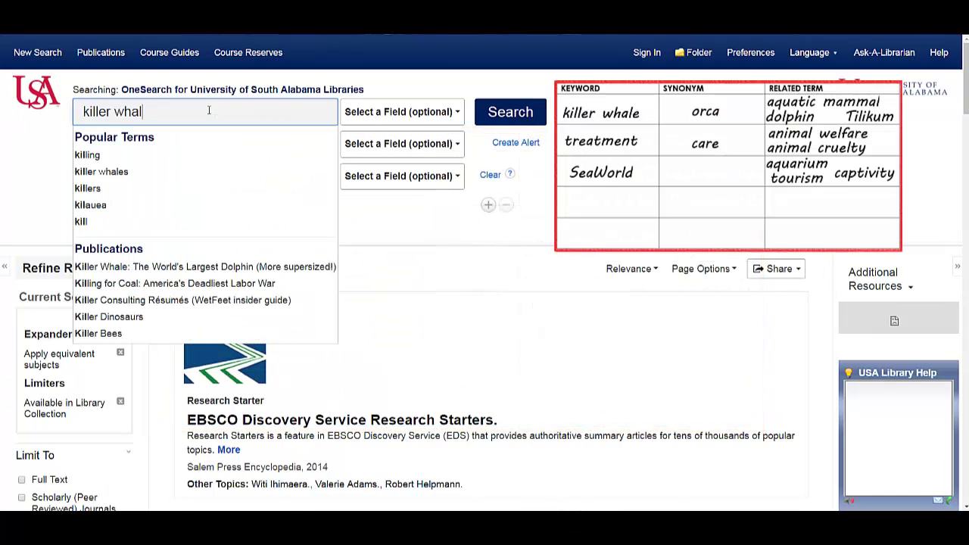
pyautogui.click(137, 144)
pyautogui.write('treatment')
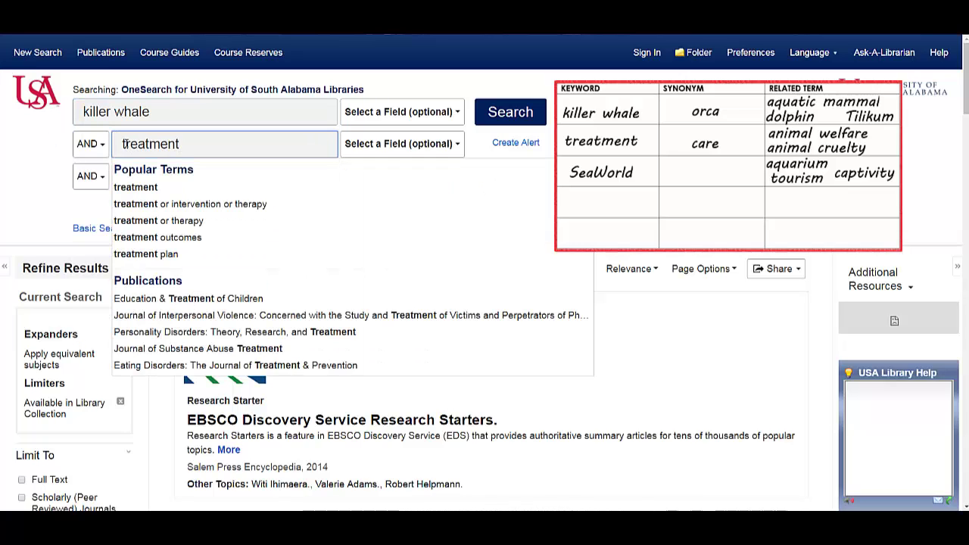
pyautogui.click(192, 185)
pyautogui.write('SeaWorld')
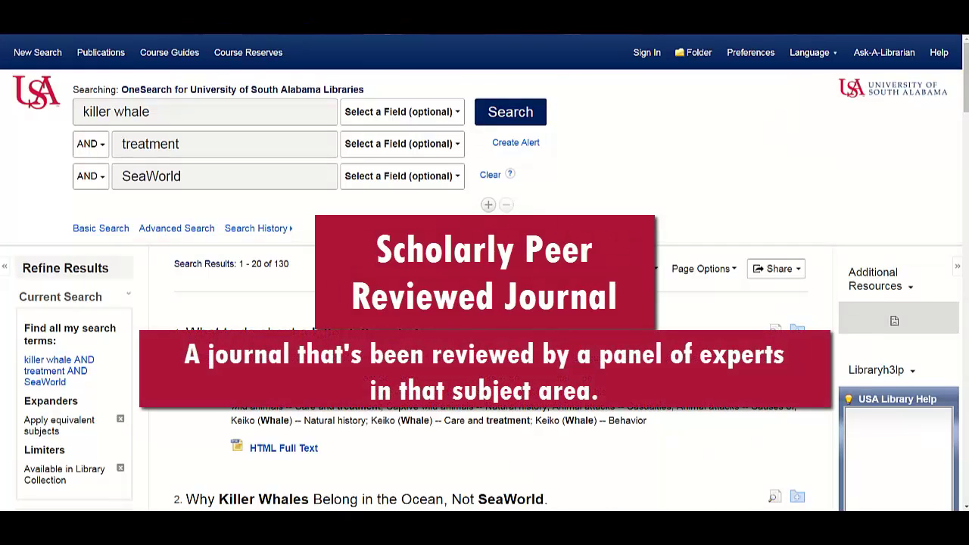
# Step: Tick Scholarly (Peer Reviewed) Journals under Limit To, narrowing results to one article
pyautogui.scroll(-1, 484, 273)
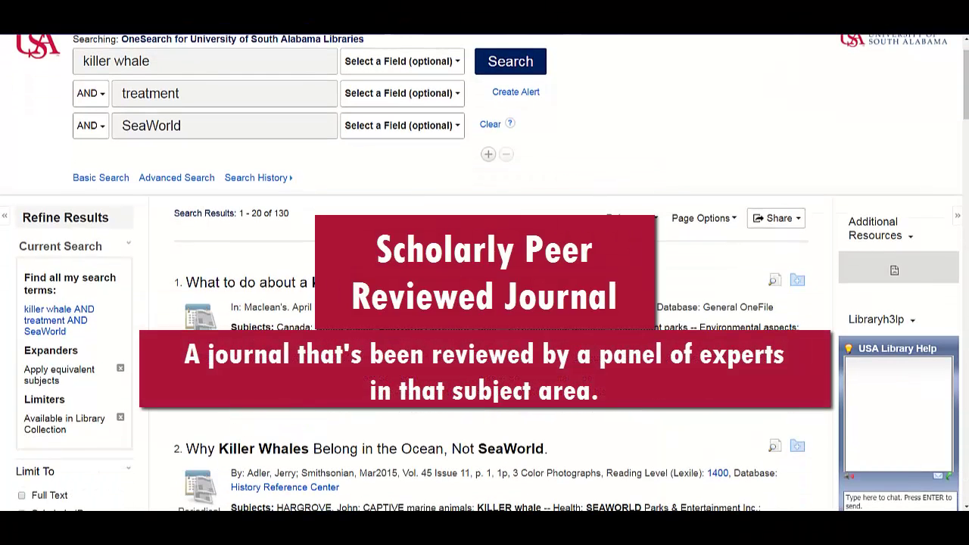
pyautogui.scroll(-5, 161, 346)
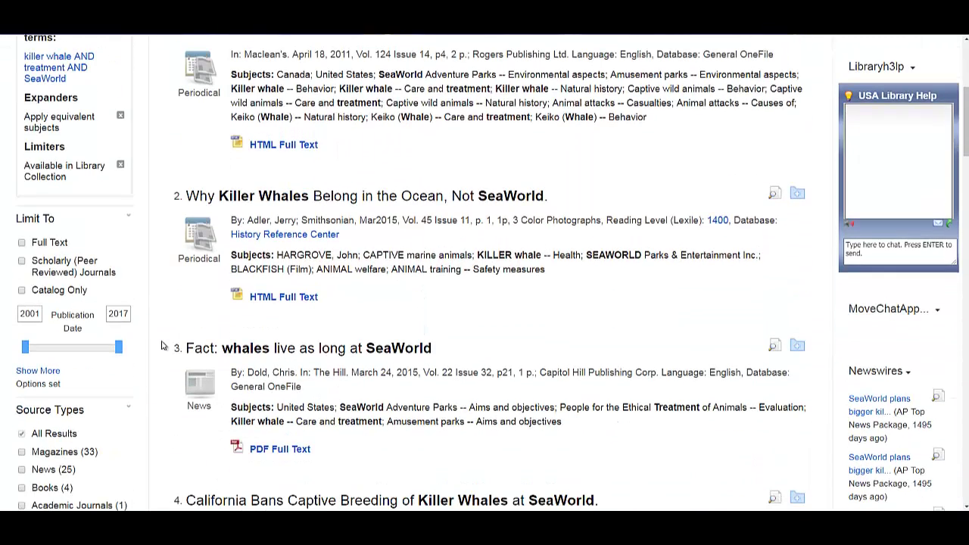
pyautogui.click(22, 264)
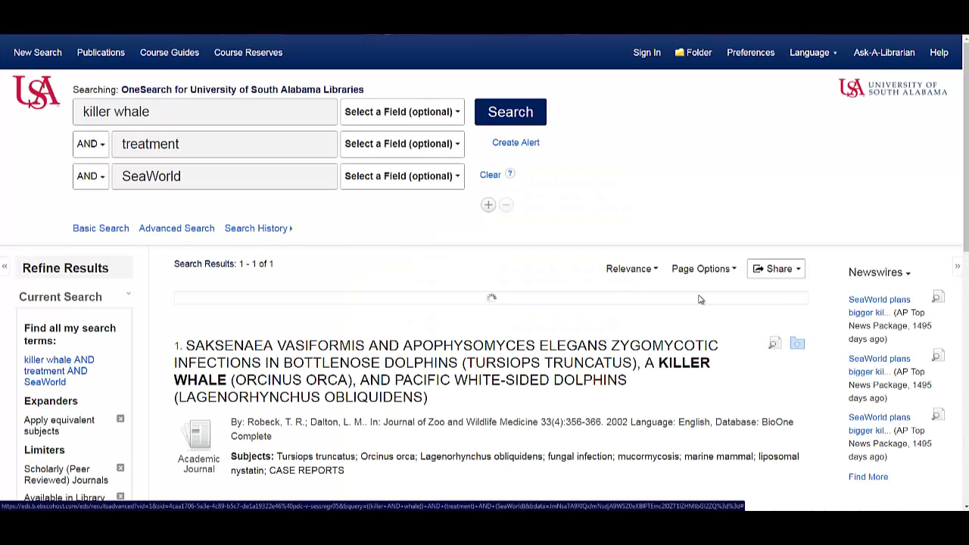
pyautogui.scroll(-2, 783, 389)
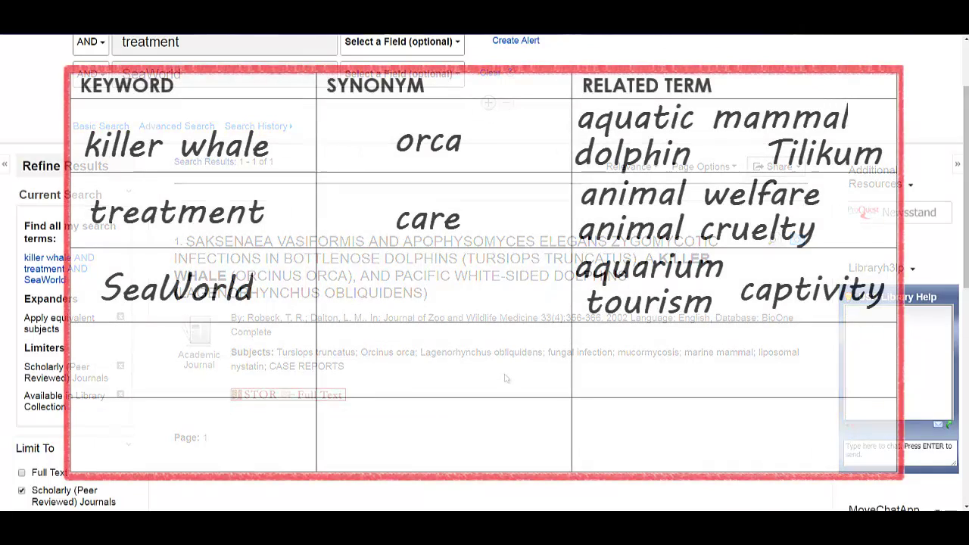
# Step: Replace killer whale with orca in the first box and rerun the search
pyautogui.scroll(2, 484, 272)
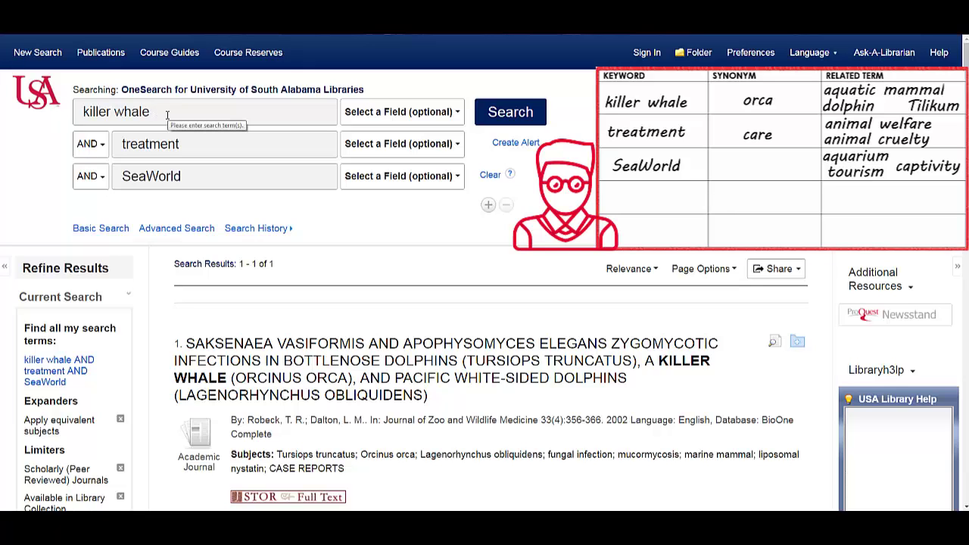
pyautogui.moveTo(156, 112); pyautogui.dragTo(78, 111)
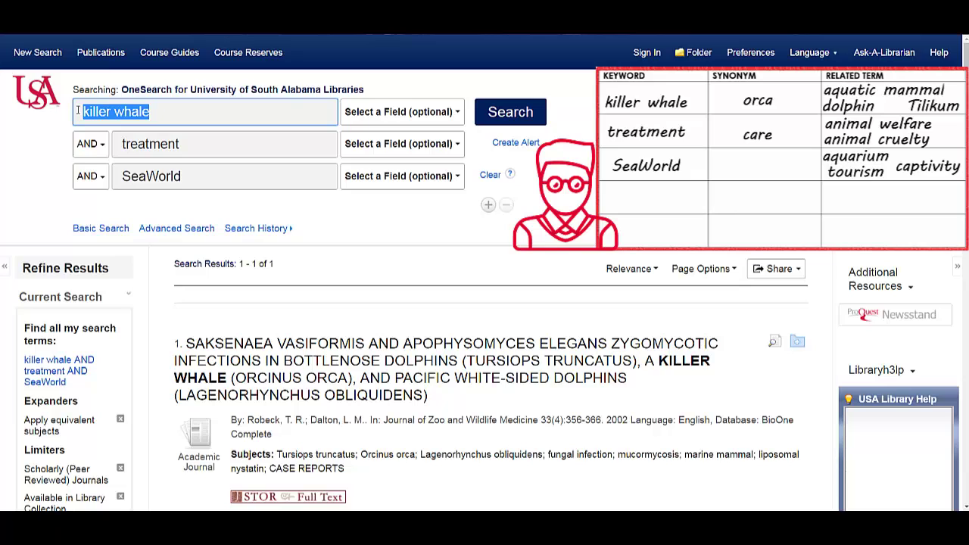
pyautogui.write('orca')
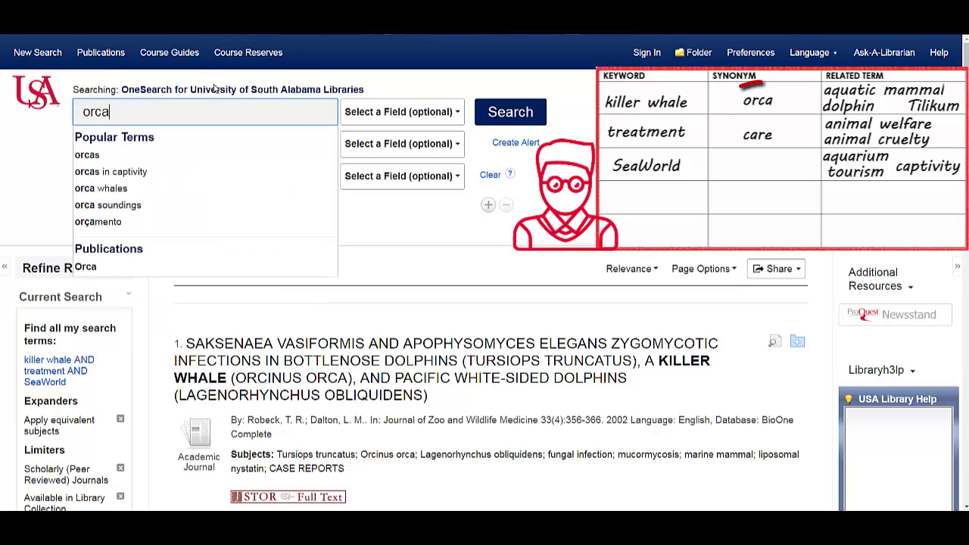
pyautogui.click(510, 112)
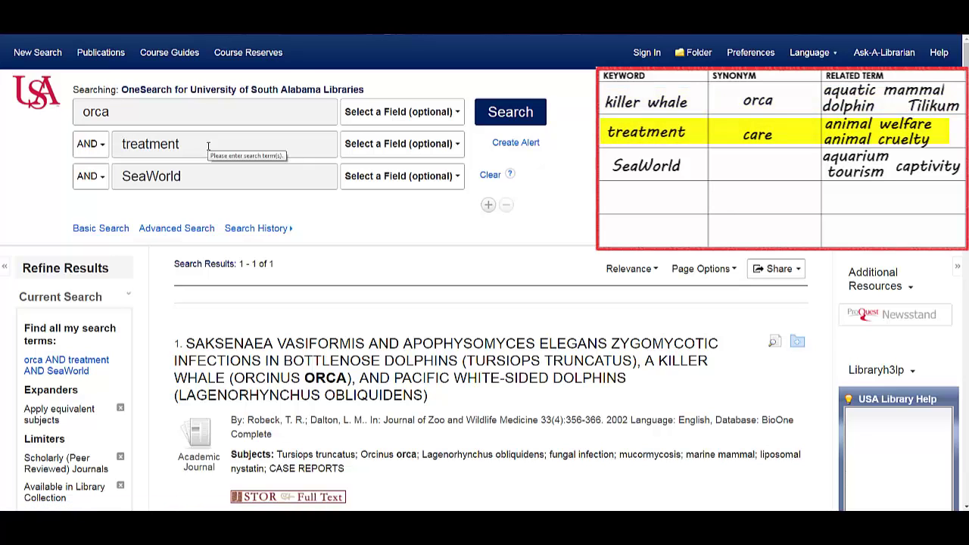
# Step: Replace treatment with animal welfare and run the search
pyautogui.moveTo(181, 144); pyautogui.dragTo(119, 137)
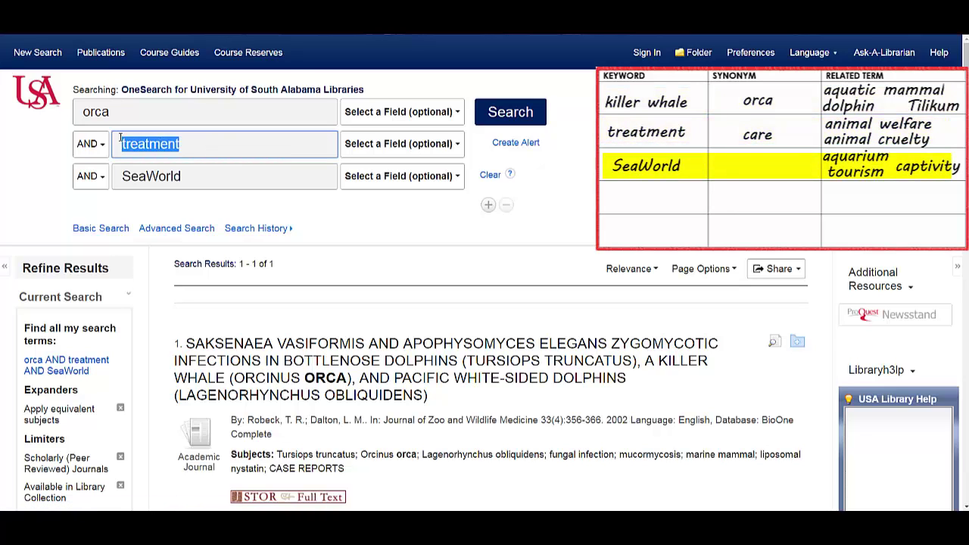
pyautogui.write('animal ')
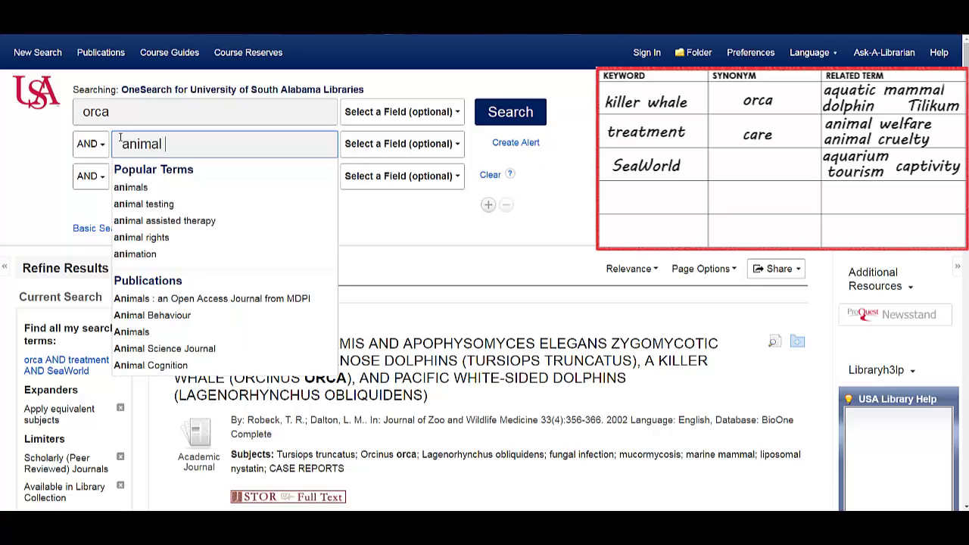
pyautogui.write('welfare')
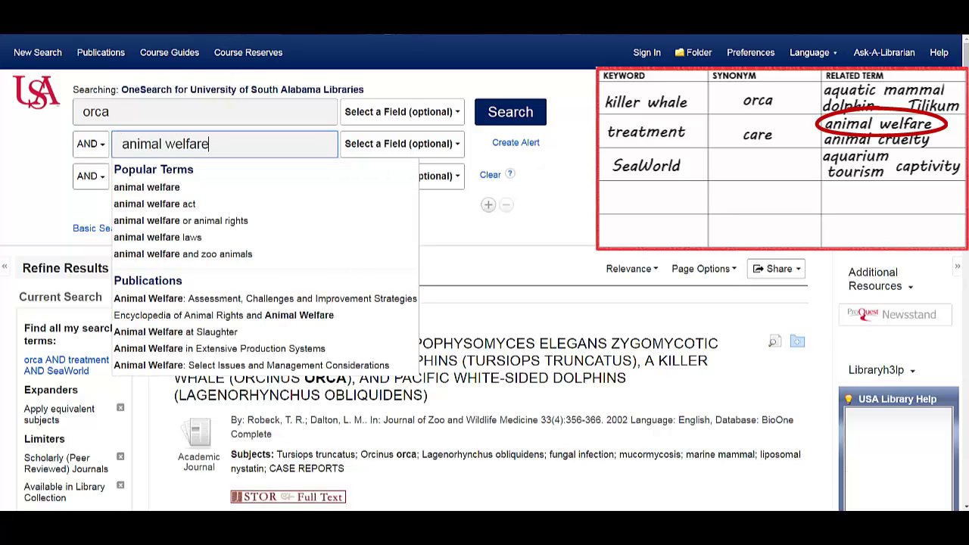
pyautogui.press('Return')
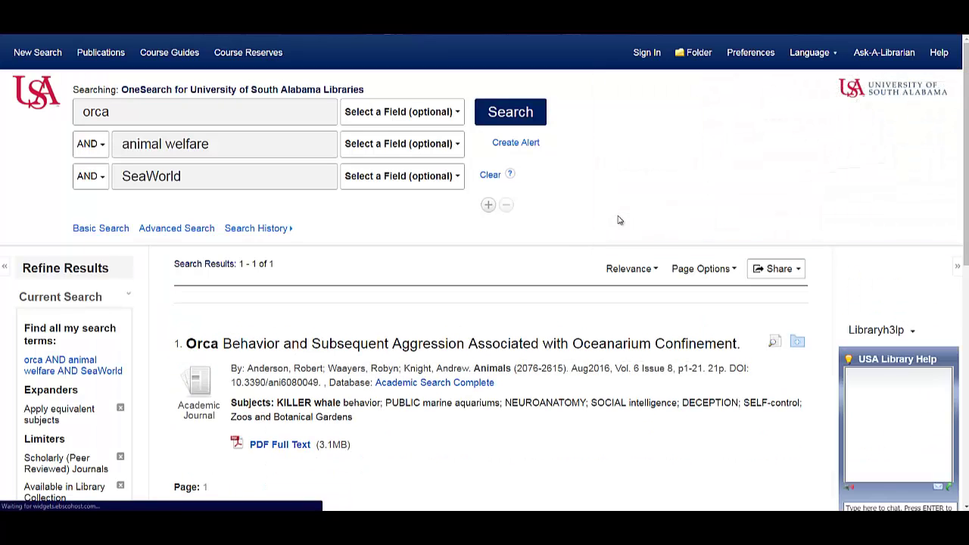
# Step: View the 2016 orca aggression article's full record, then return to the result list
pyautogui.click(424, 346)
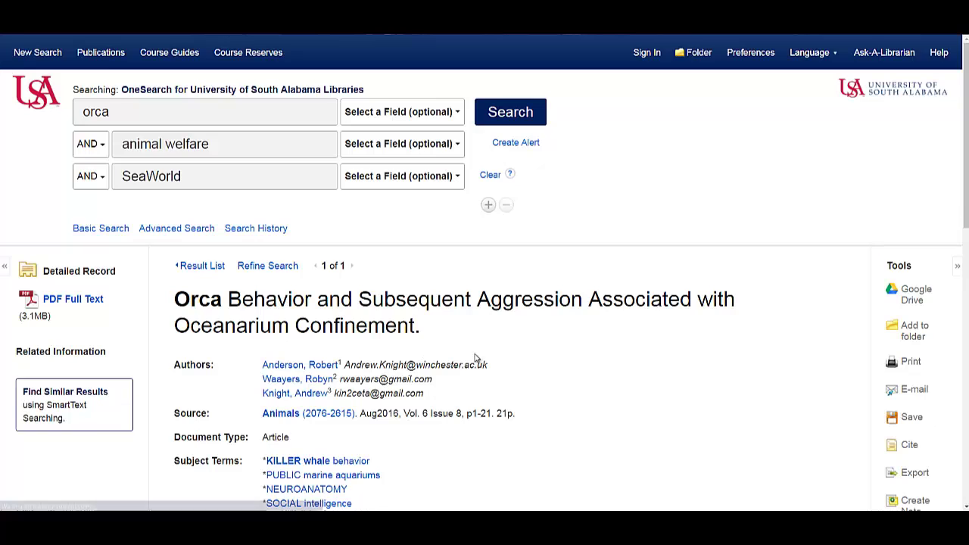
pyautogui.scroll(-1, 571, 382)
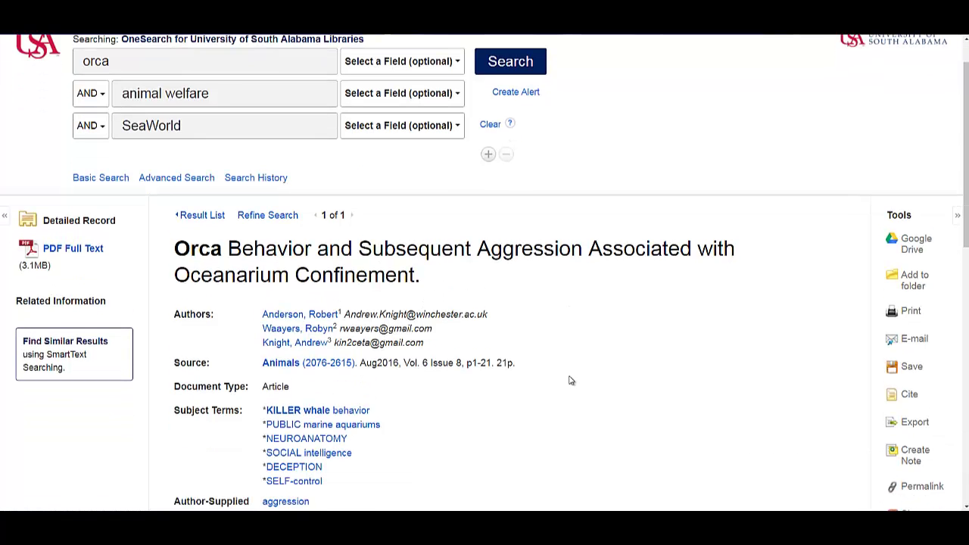
pyautogui.scroll(1, 42, 130)
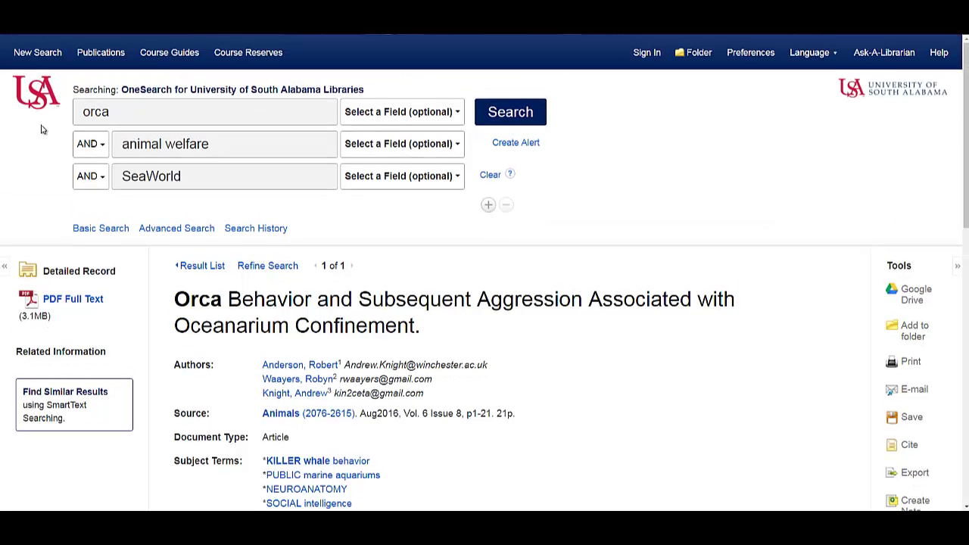
pyautogui.click(190, 271)
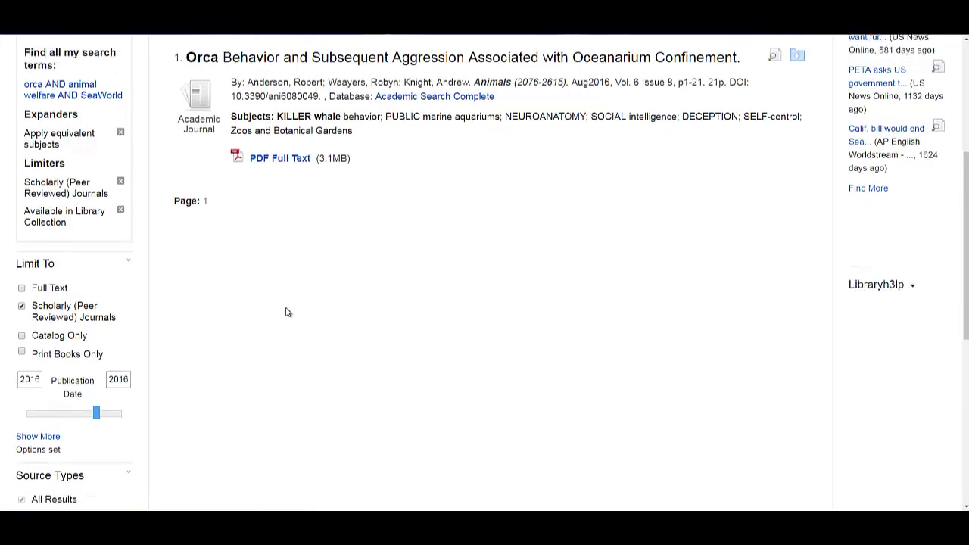
pyautogui.scroll(2, 287, 312)
pyautogui.scroll(3, 229, 99)
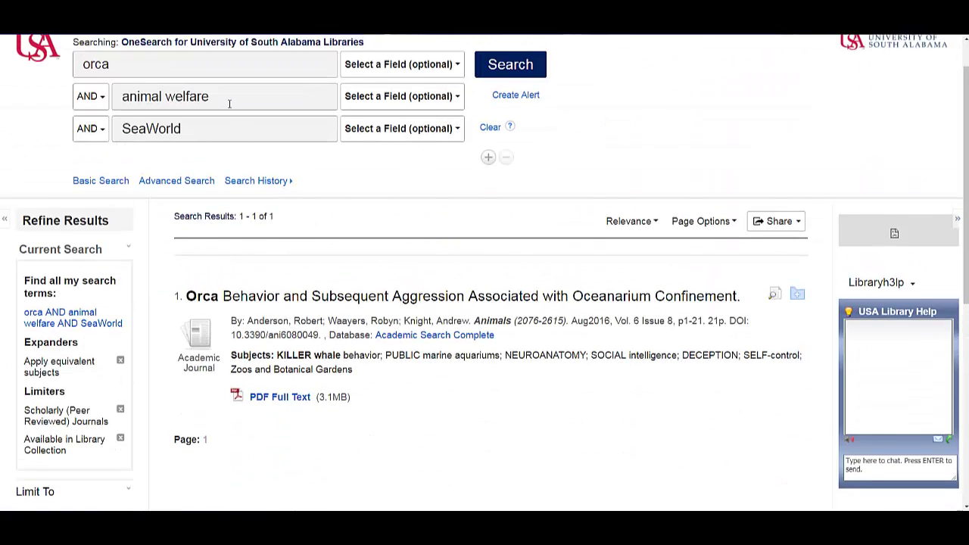
pyautogui.scroll(1, 231, 114)
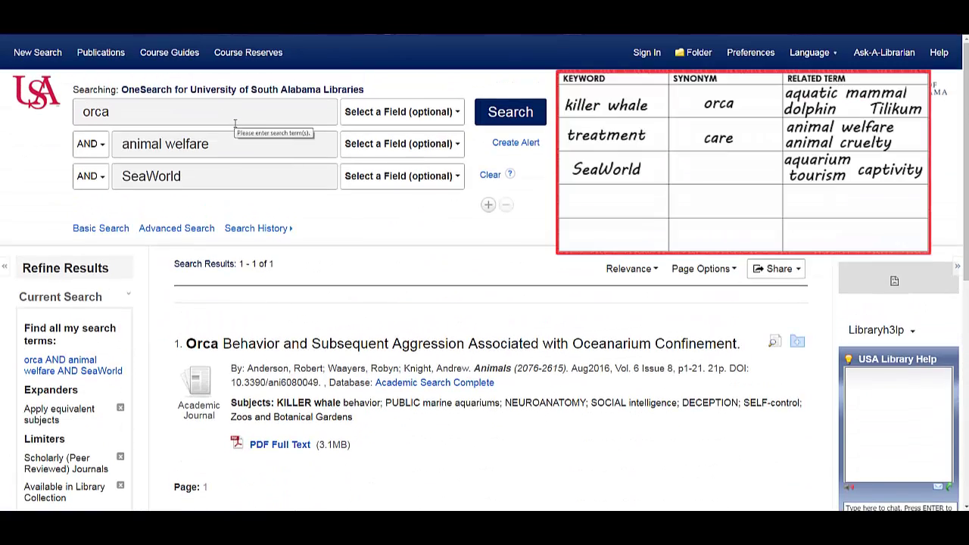
# Step: Replace SeaWorld with captivity in the third box and search, giving 5 results
pyautogui.moveTo(229, 169); pyautogui.dragTo(108, 168)
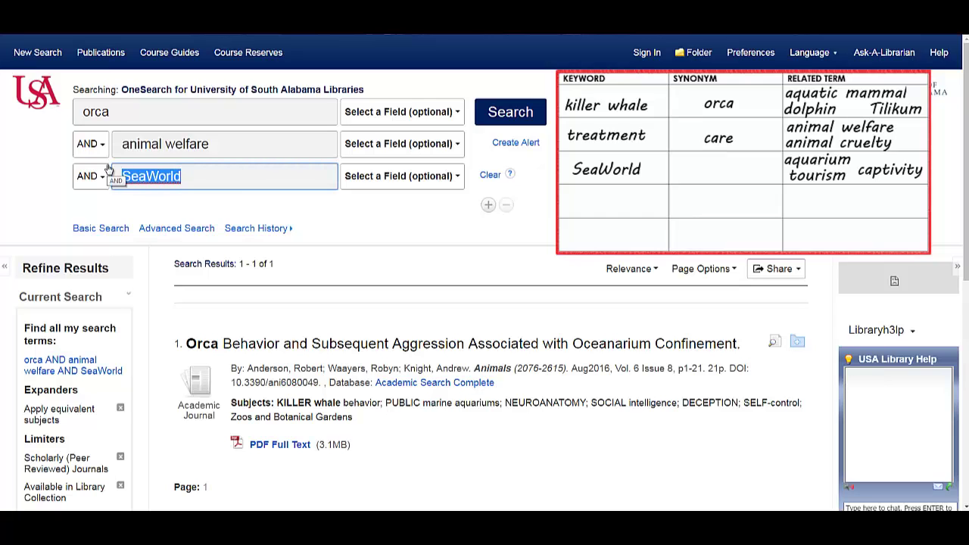
pyautogui.write('captivity')
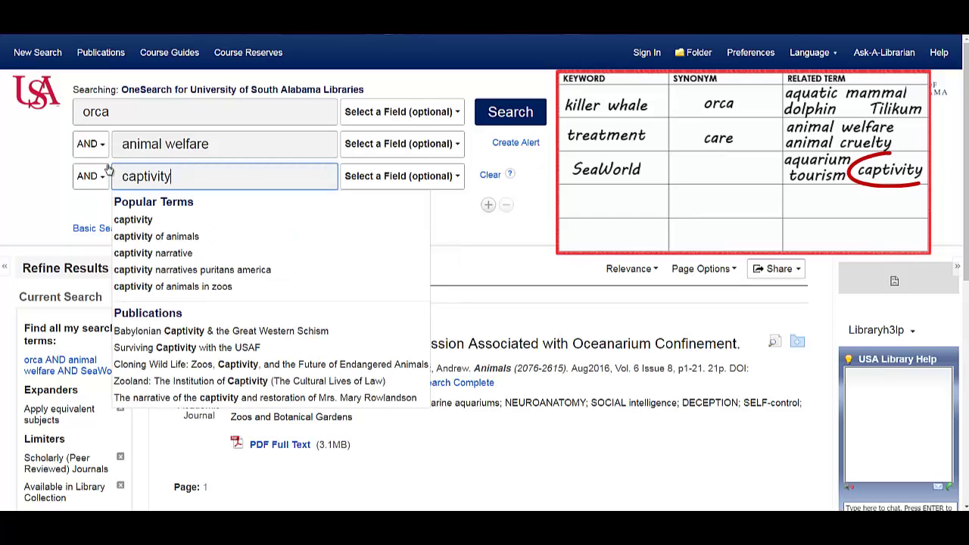
pyautogui.click(509, 112)
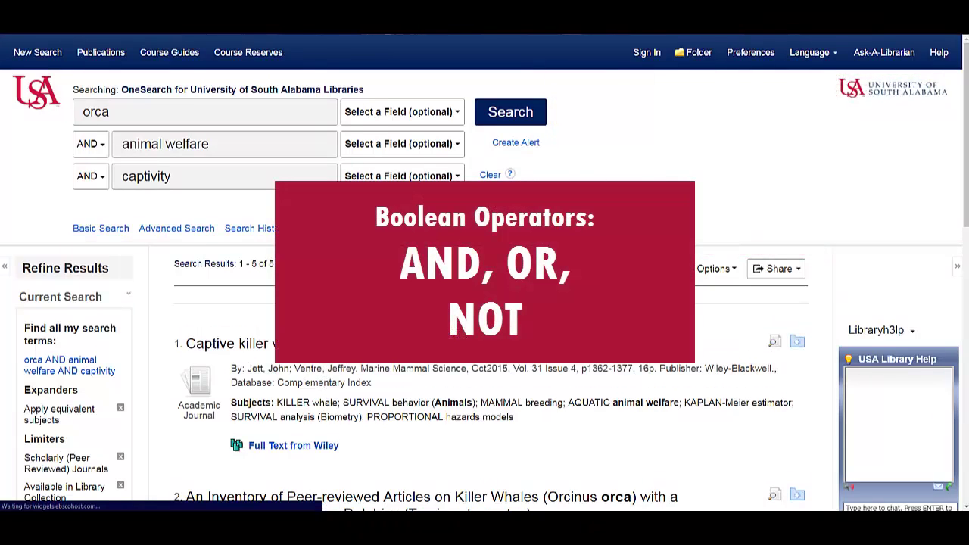
pyautogui.click(89, 146)
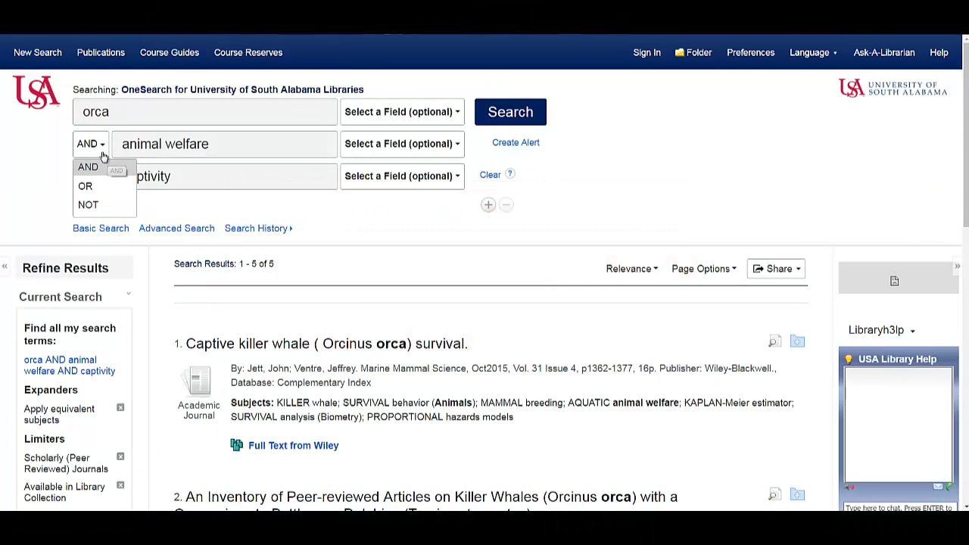
pyautogui.click(38, 159)
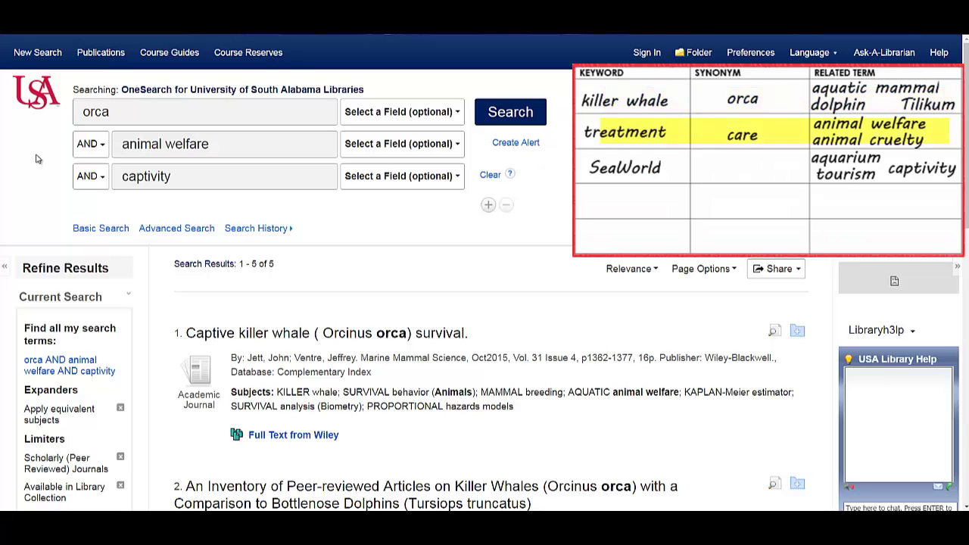
# Step: Extend the first term to 'orca OR dolphin' and search, giving 18 results
pyautogui.click(171, 119)
pyautogui.write('OR ')
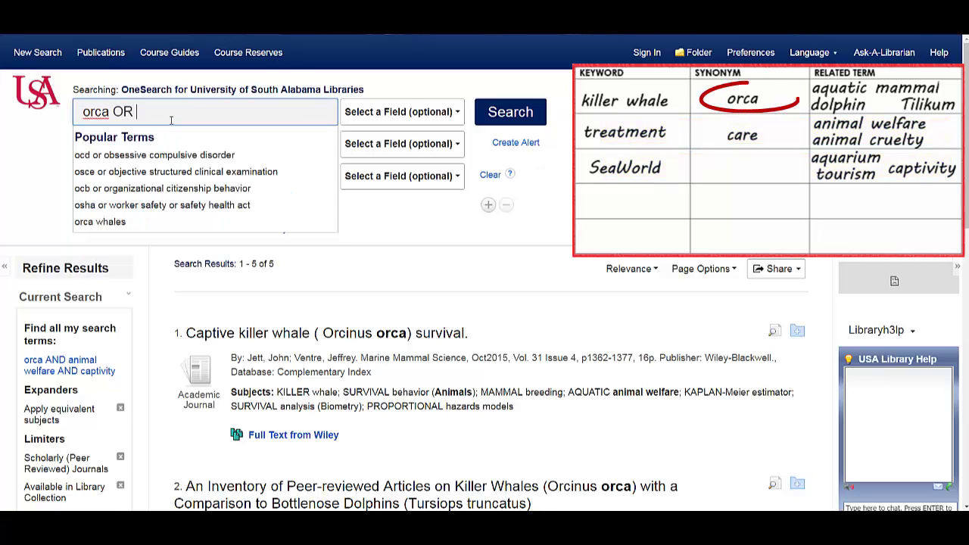
pyautogui.write('dolphin')
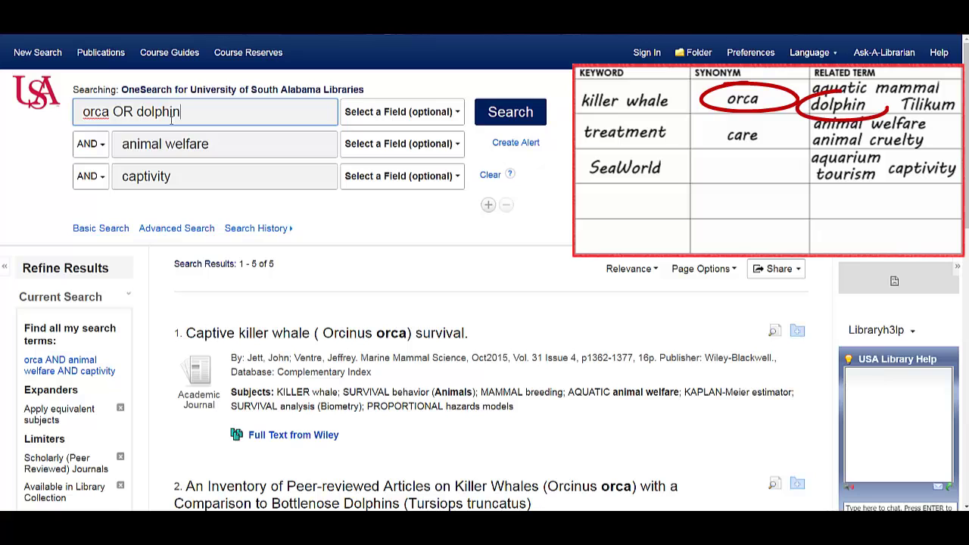
pyautogui.click(491, 112)
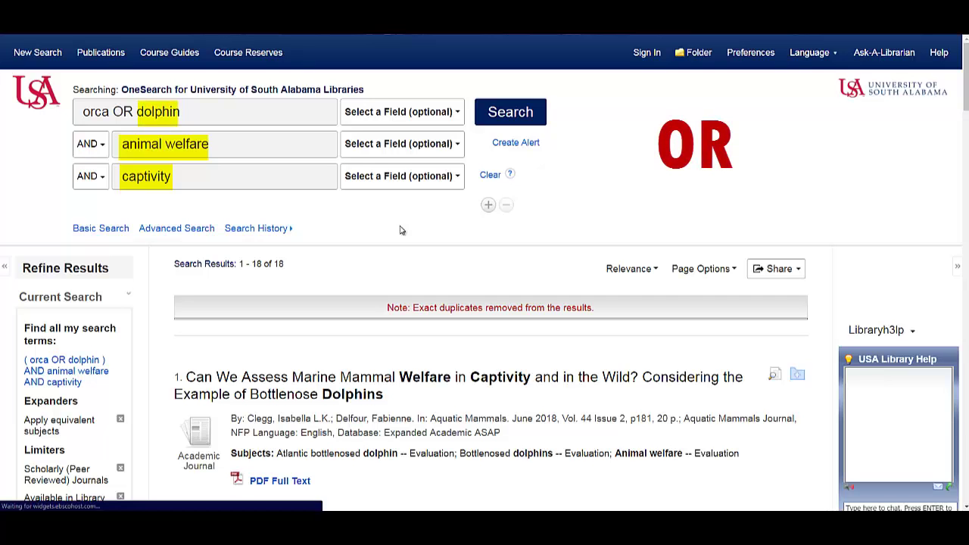
# Step: Add a fourth row NOT bottlenose and search, cutting results to 9
pyautogui.click(488, 210)
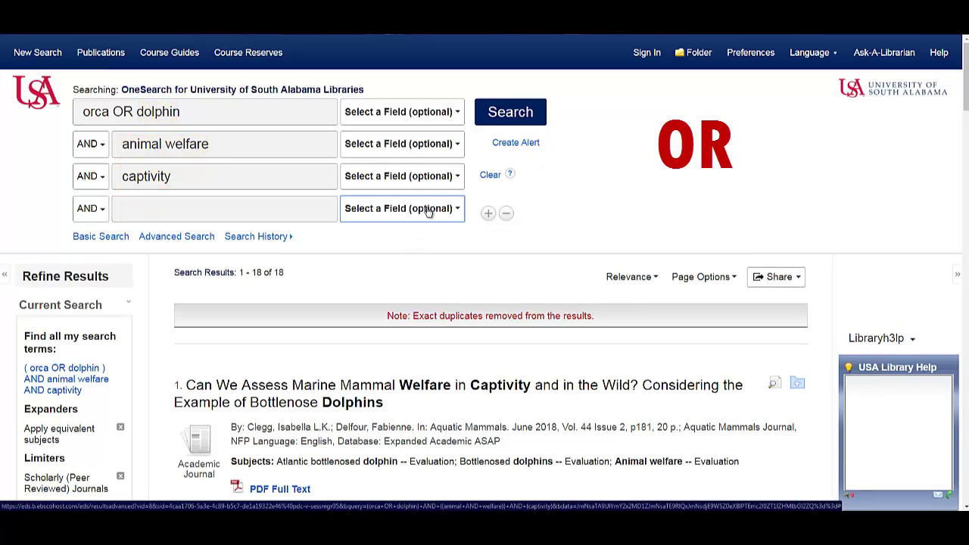
pyautogui.click(101, 210)
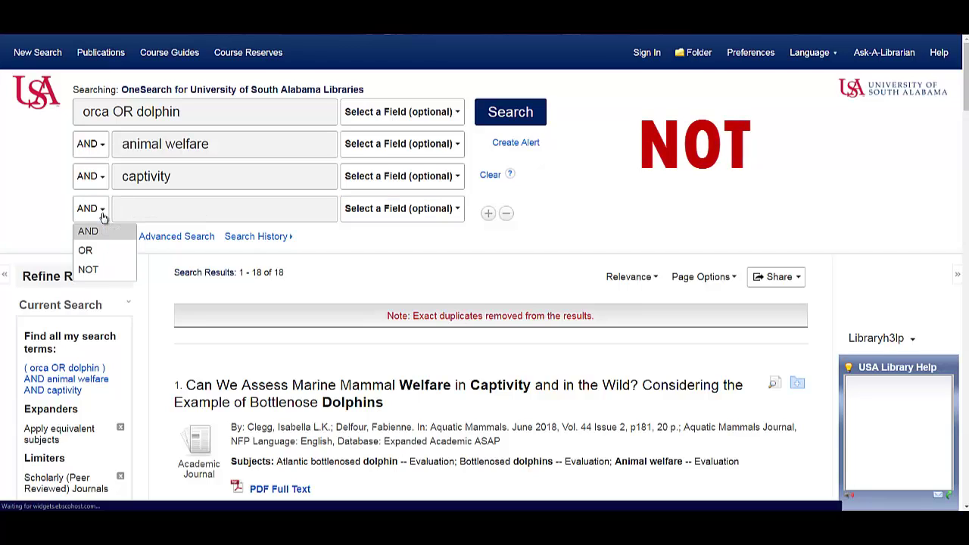
pyautogui.click(100, 271)
pyautogui.click(168, 211)
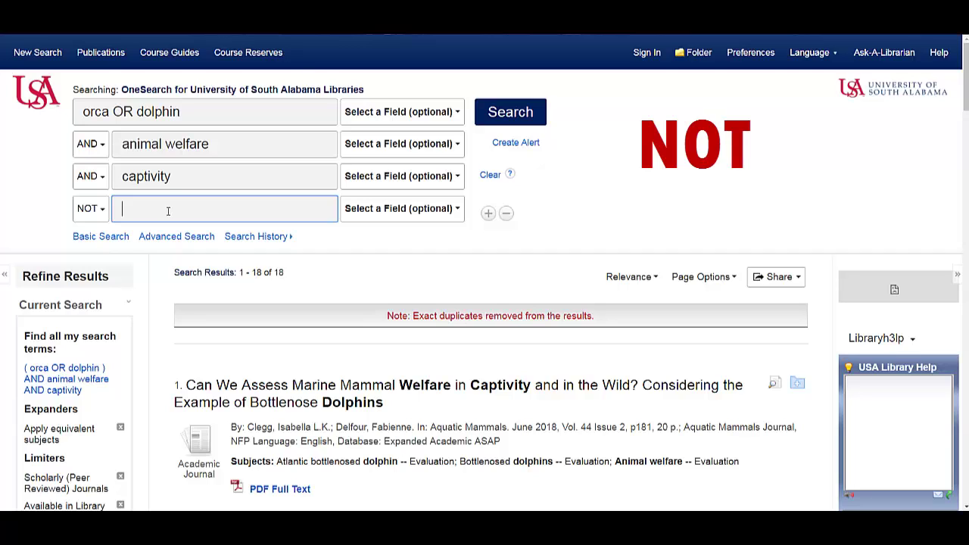
pyautogui.write('bottlenose')
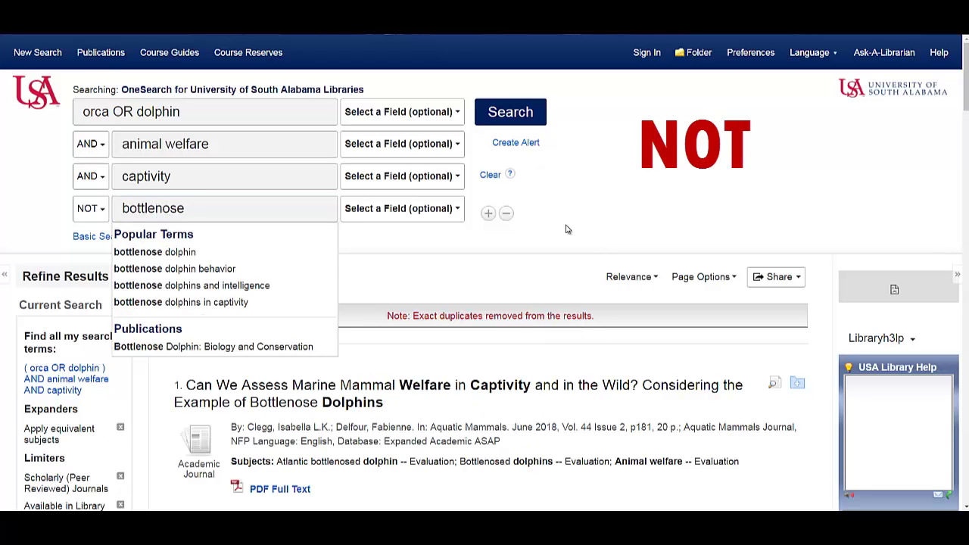
pyautogui.click(522, 121)
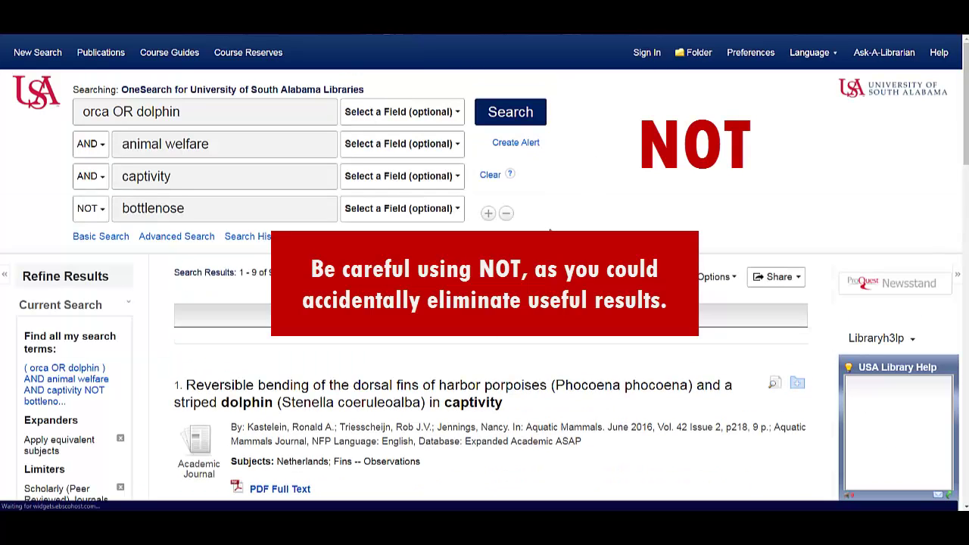
# Step: Remove the bottlenose row and rerun the three-term search
pyautogui.scroll(-2, 550, 232)
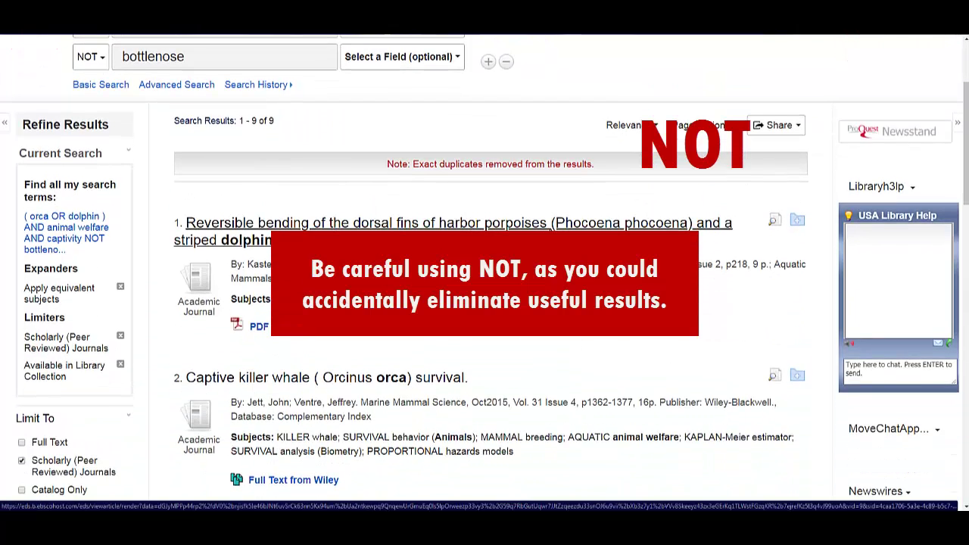
pyautogui.scroll(2, 551, 232)
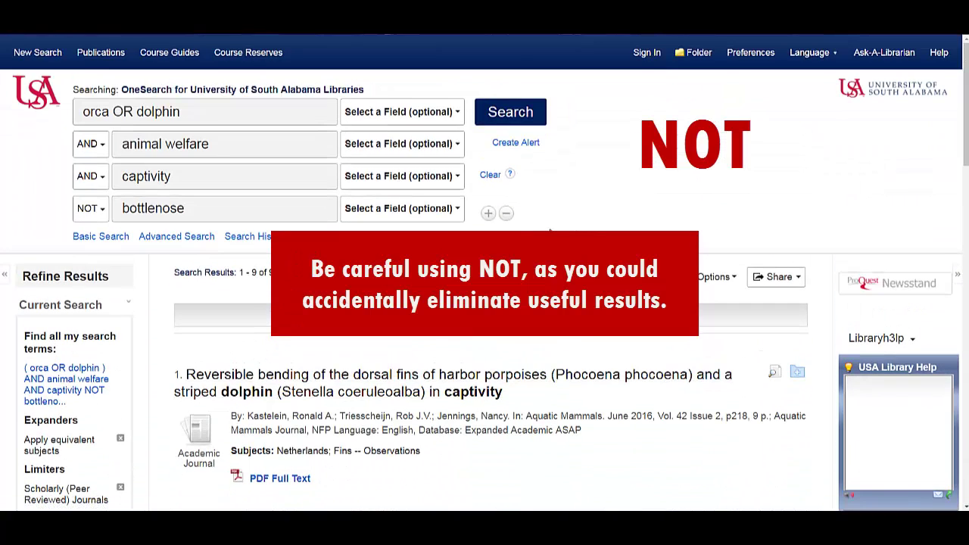
pyautogui.click(507, 215)
pyautogui.click(520, 108)
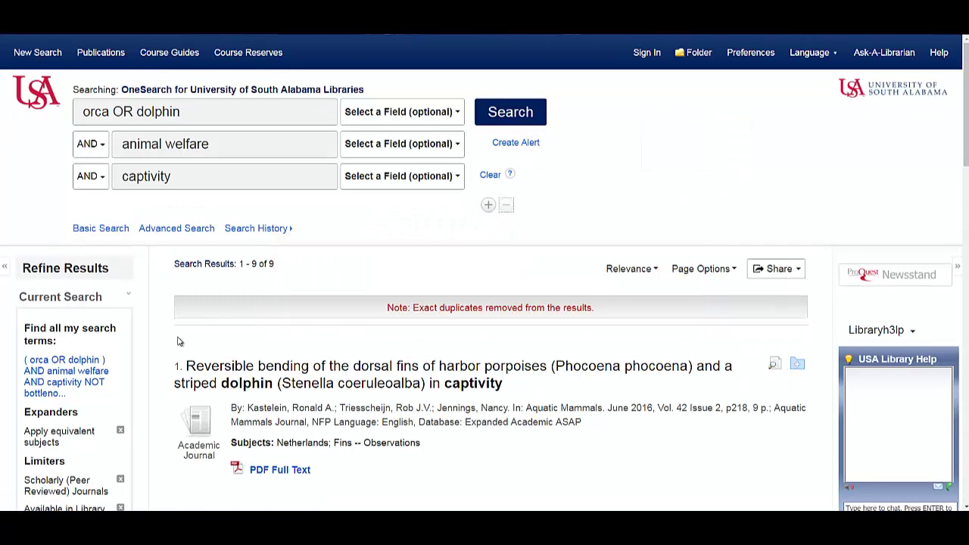
# Step: Set the Publication Date start year to 2008, keeping 2018 as the end year
pyautogui.scroll(-3, 174, 341)
pyautogui.scroll(-2, 161, 350)
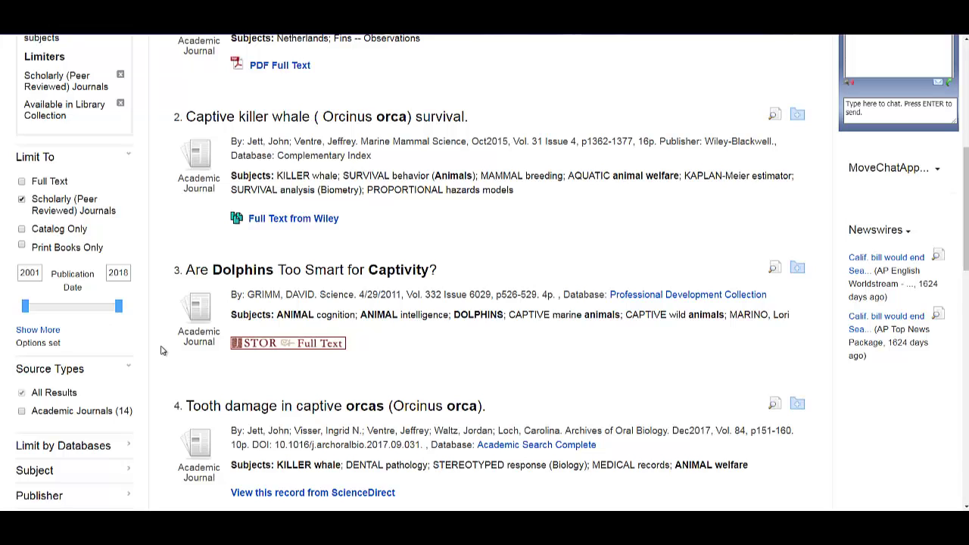
pyautogui.doubleClick(30, 272)
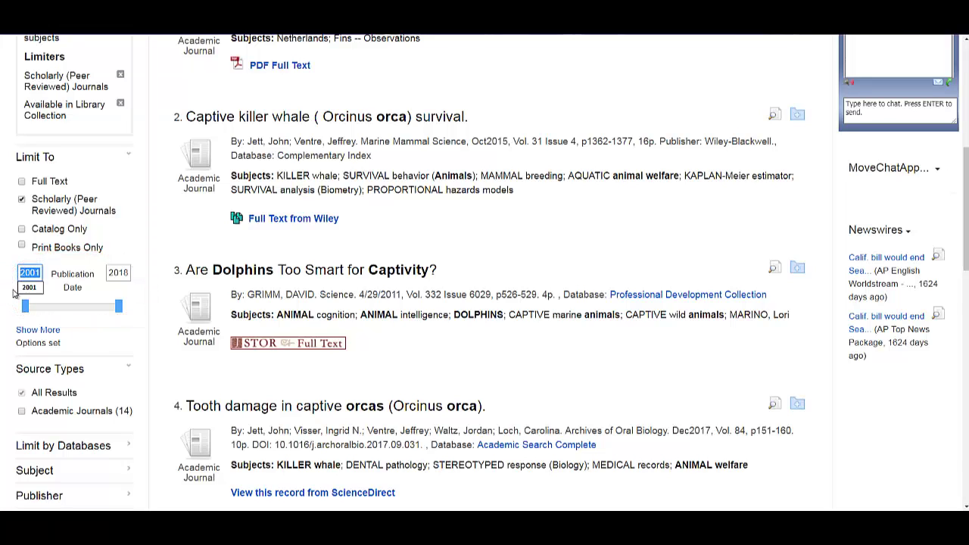
pyautogui.write('2')
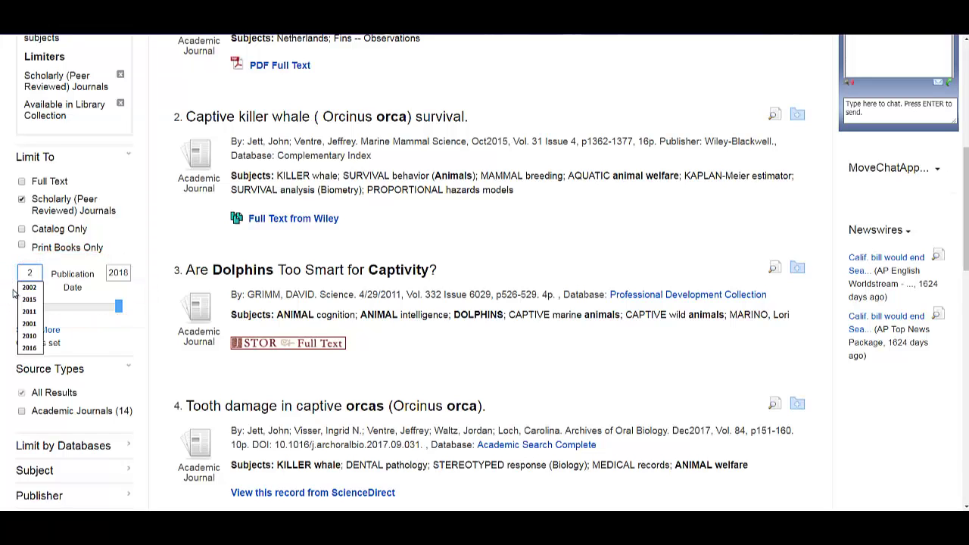
pyautogui.write('008')
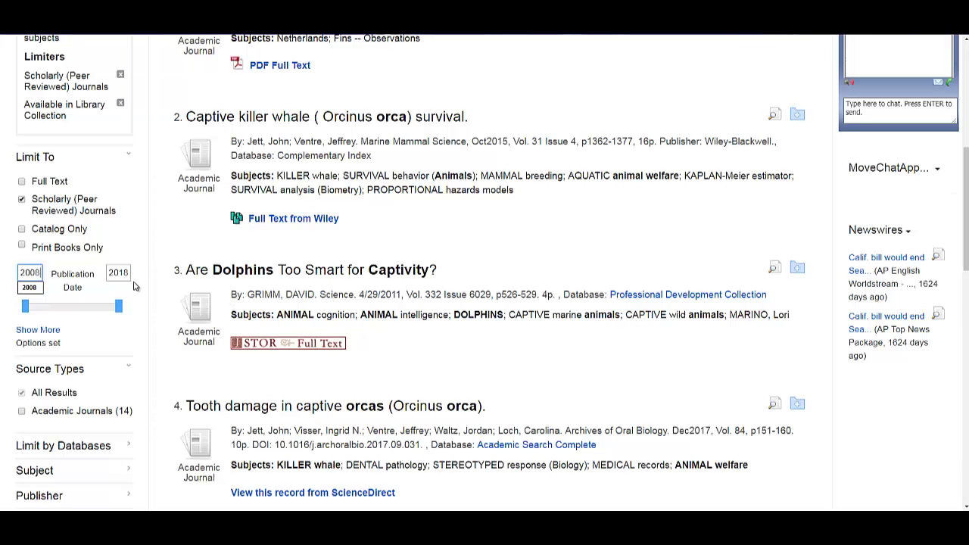
pyautogui.press('Return')
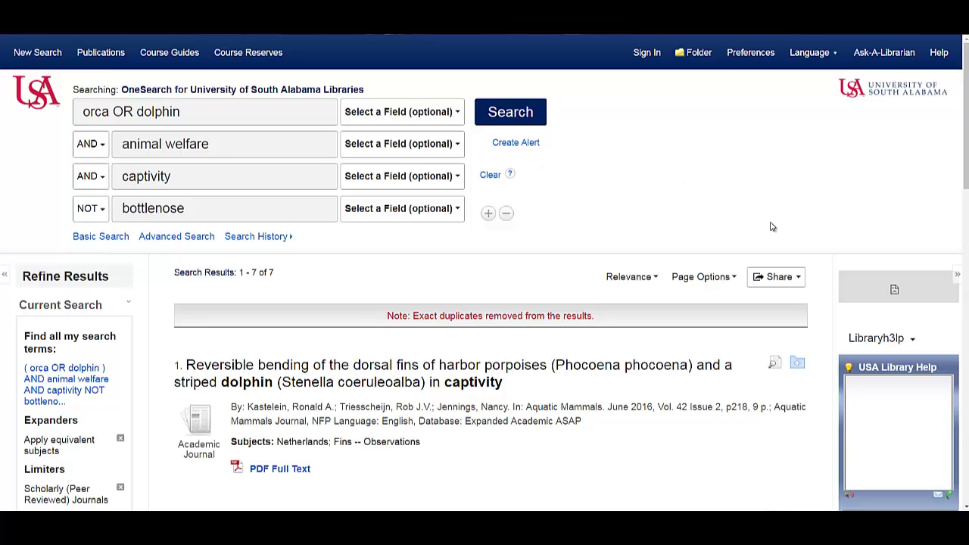
# Step: Open Share and select the search's Permalink URL for copying
pyautogui.click(795, 285)
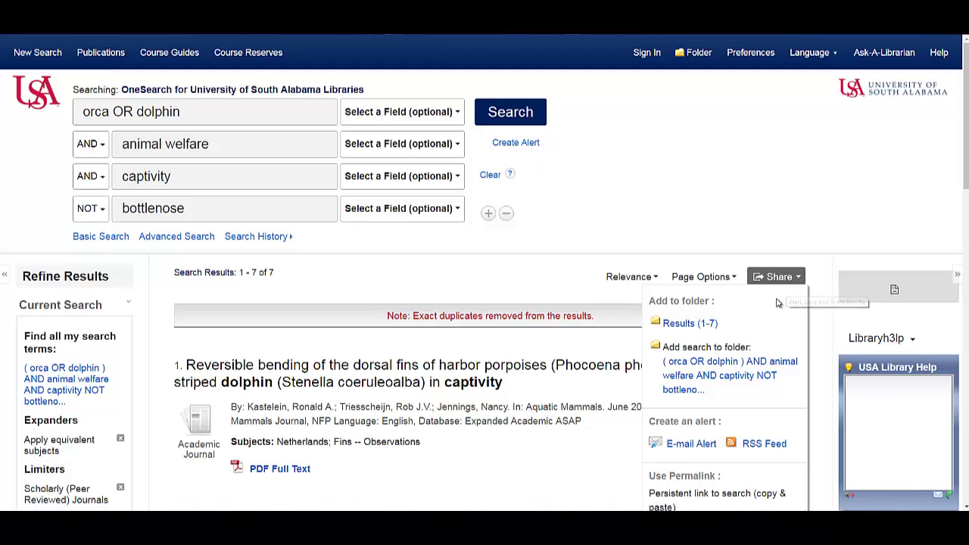
pyautogui.scroll(-3, 787, 295)
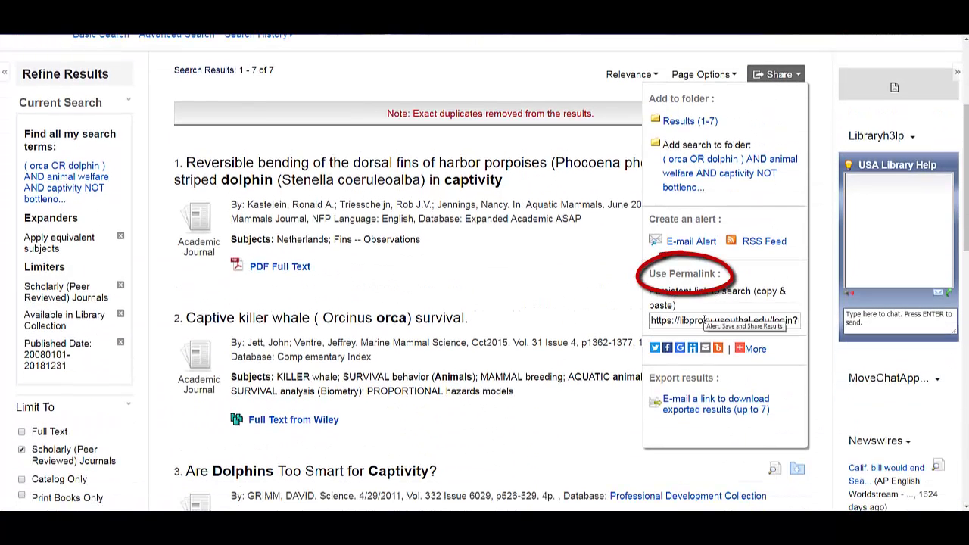
pyautogui.click(669, 321)
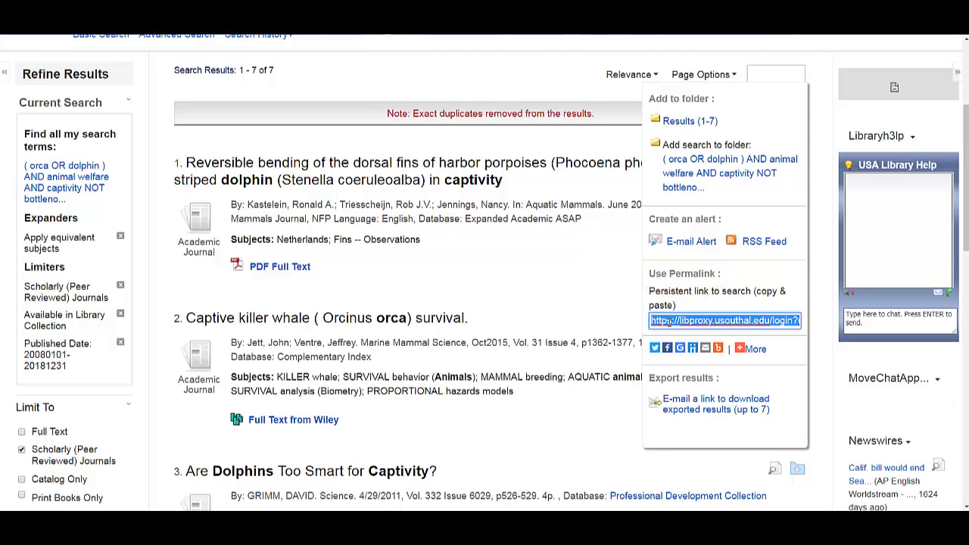